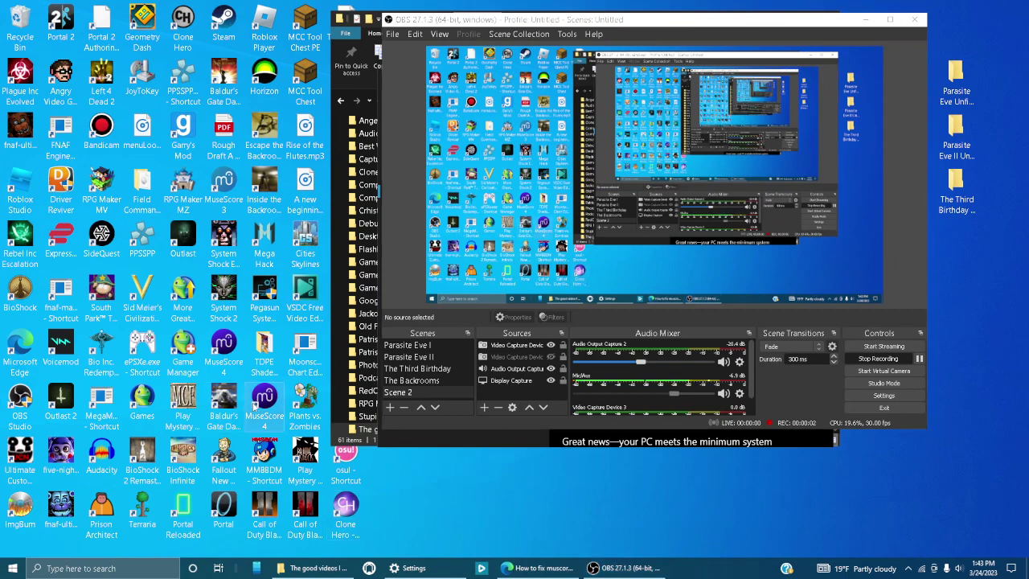
Step: Launch MuseScore 4 so the recent score Jillian loads with its mixer showing
double_click(257, 402)
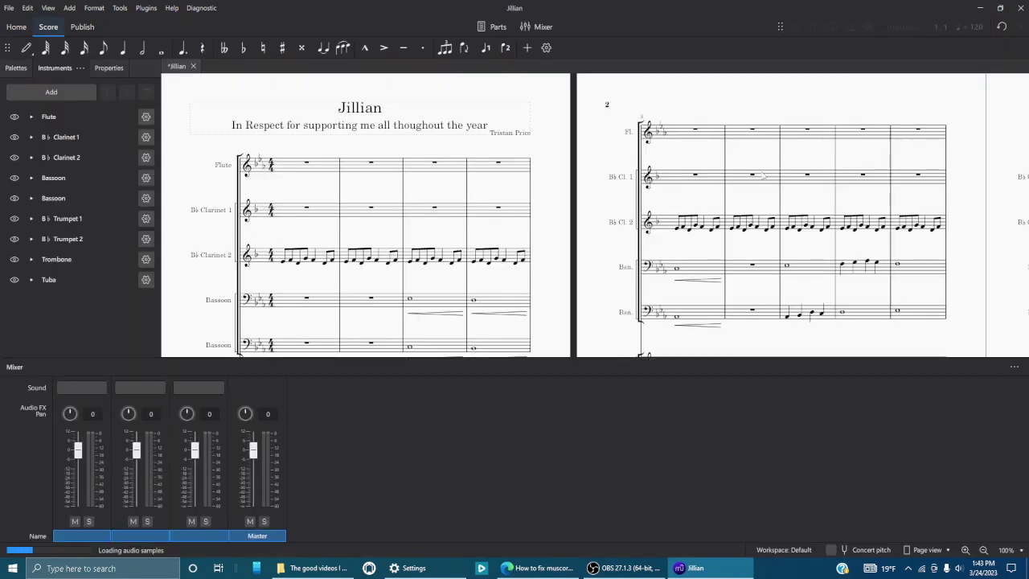
Step: Hide the mixer, scroll through Jillian, and start playback from the beginning
click(538, 26)
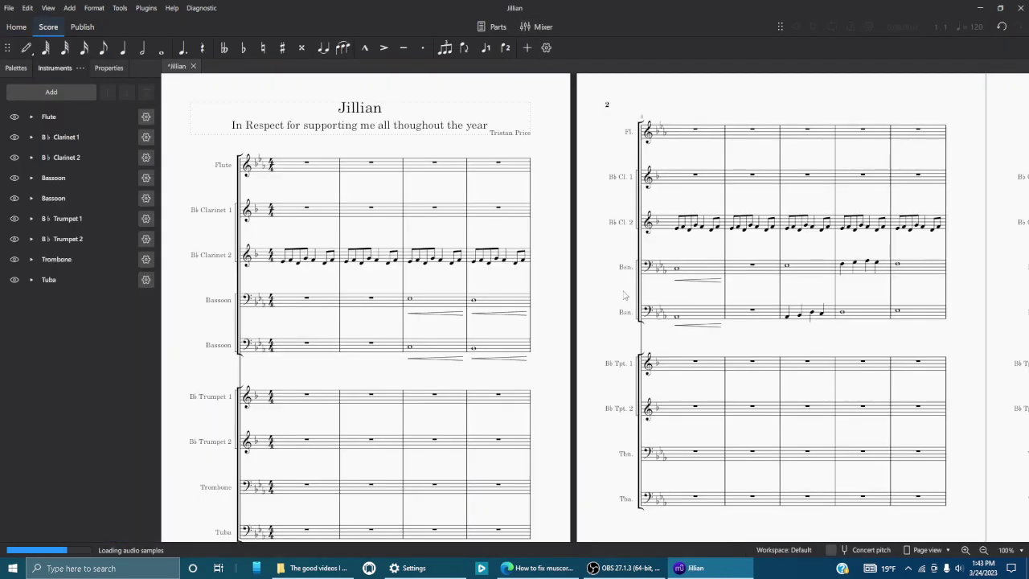
scroll(631, 295, down, 4)
scroll(639, 295, up, 4)
scroll(647, 295, down, 1)
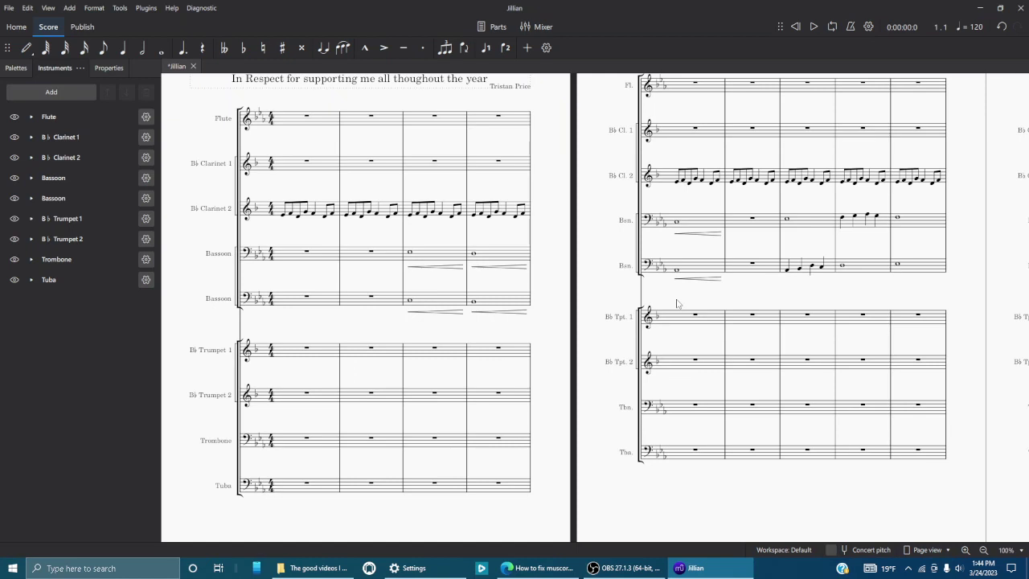
key(space)
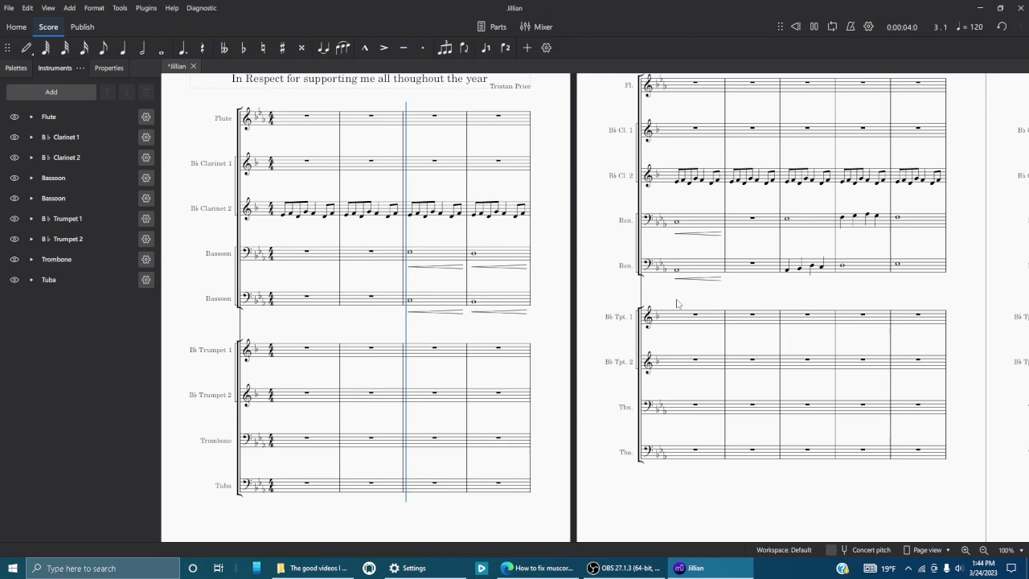
Step: Stop playback and delete both Bassoon crescendo hairpins in measure 3
key(space)
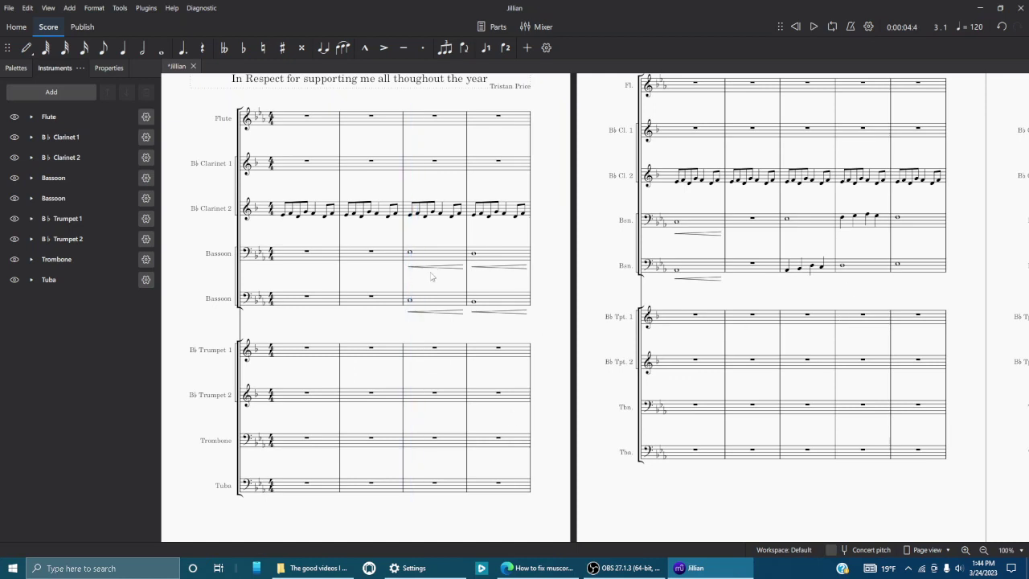
right_click(429, 272)
key(Escape)
click(443, 270)
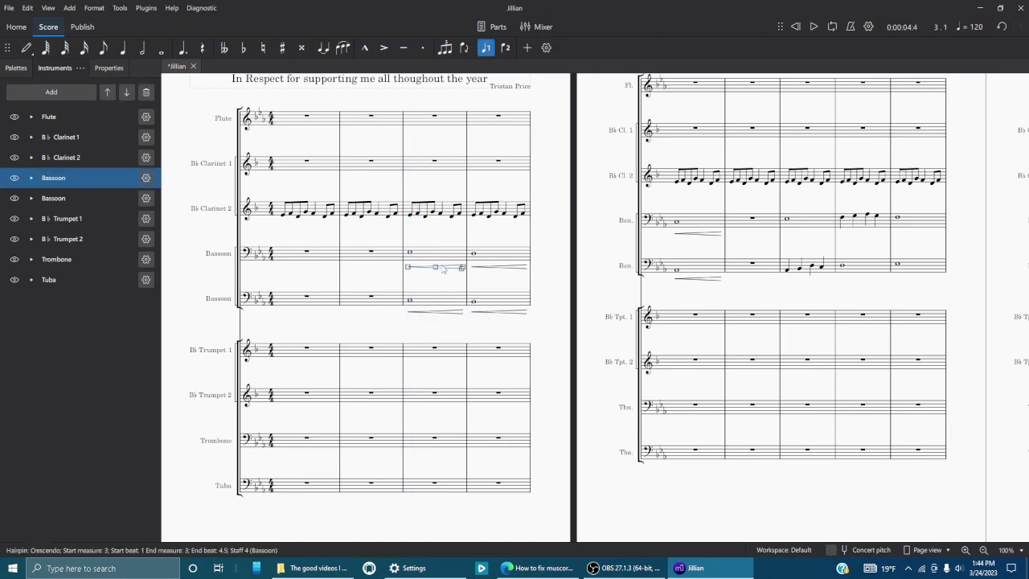
right_click(444, 268)
click(519, 345)
click(434, 310)
right_click(447, 309)
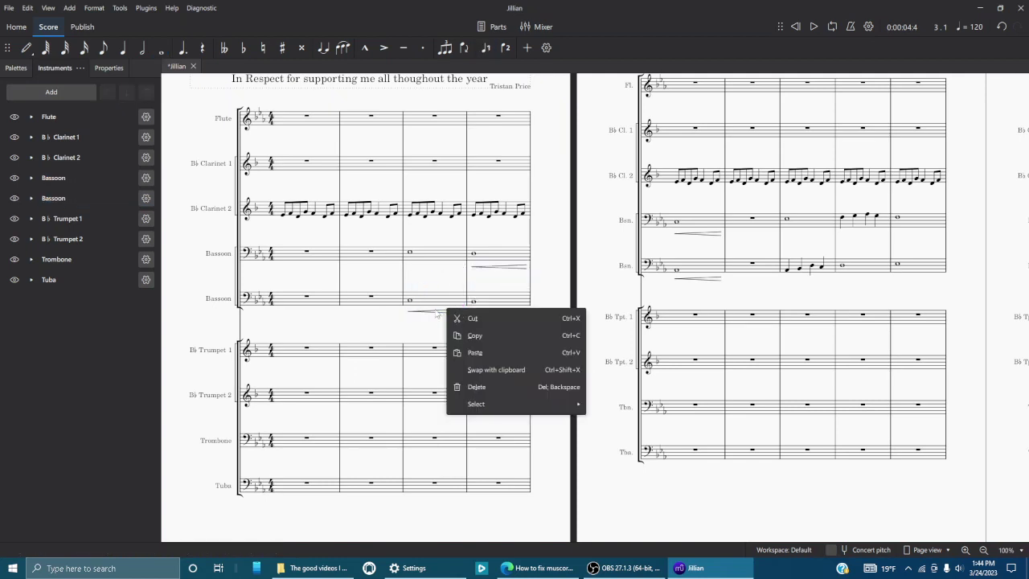
click(436, 311)
right_click(432, 313)
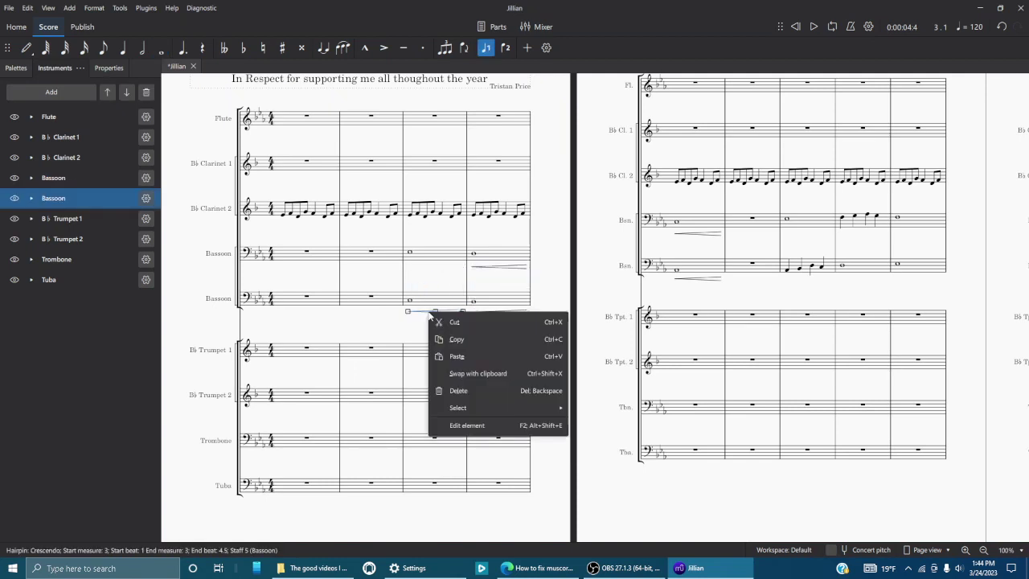
click(465, 388)
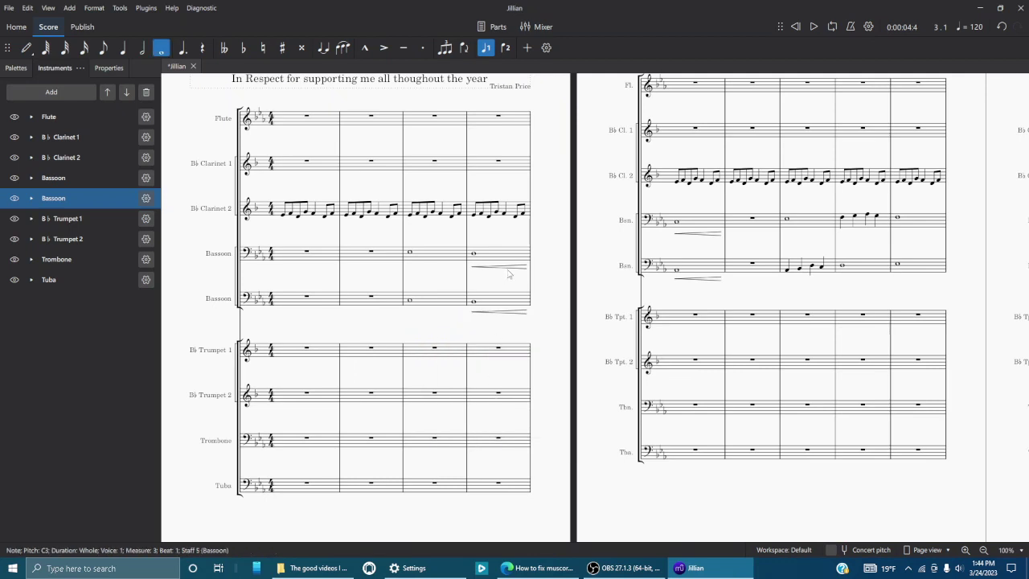
Step: Delete both Bassoon crescendo hairpins in measure 4
click(507, 268)
right_click(504, 267)
key(Escape)
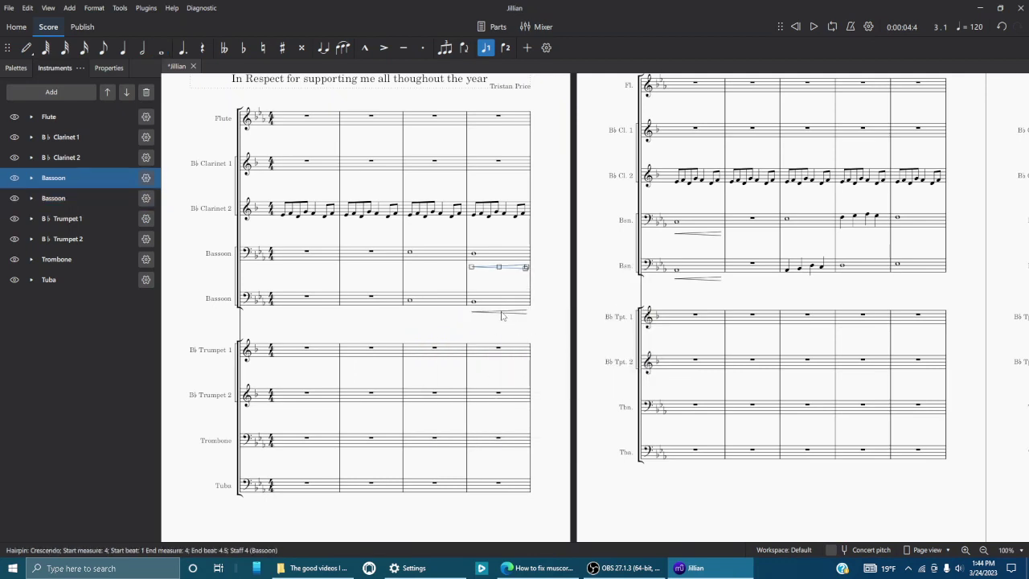
click(500, 312)
right_click(500, 311)
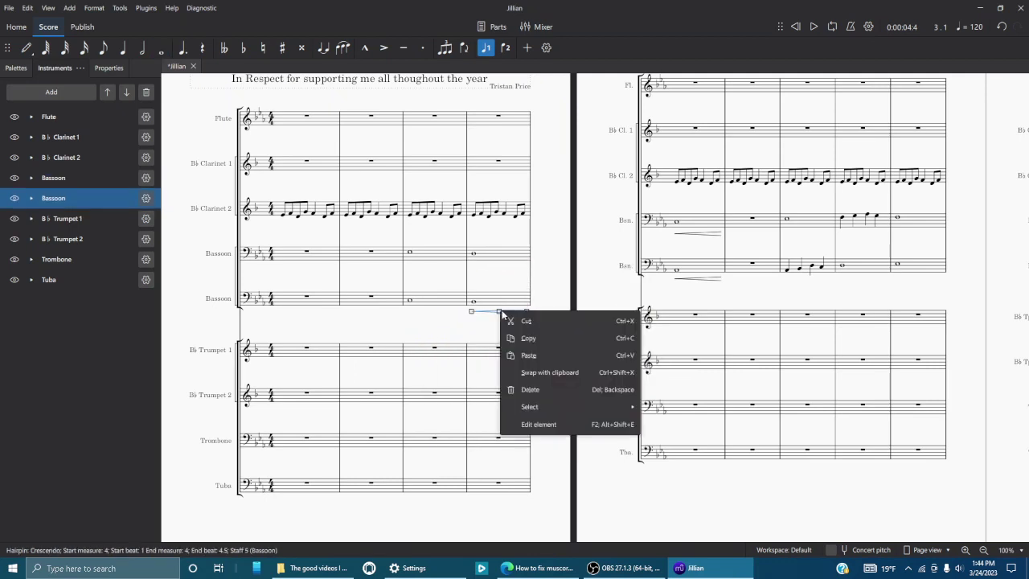
click(552, 389)
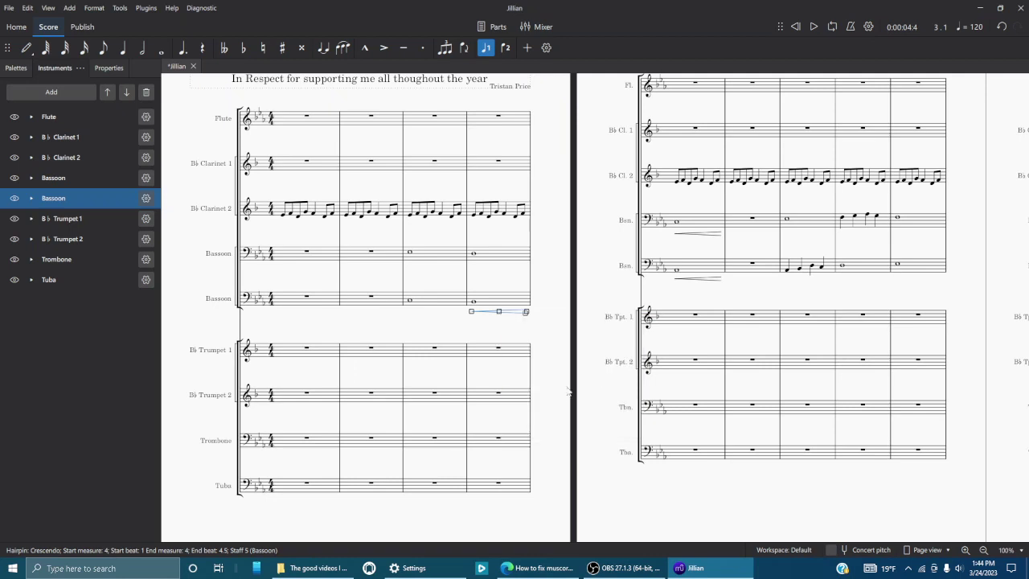
Step: Delete both Bassoon crescendo hairpins in measure 5
click(701, 239)
right_click(701, 234)
key(Escape)
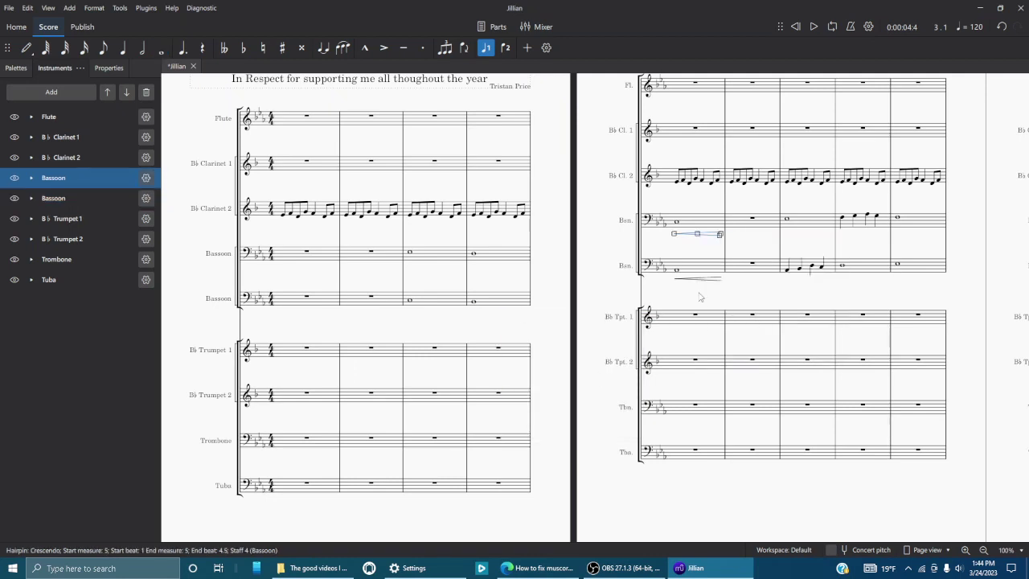
key(Delete)
right_click(693, 281)
key(Escape)
click(717, 280)
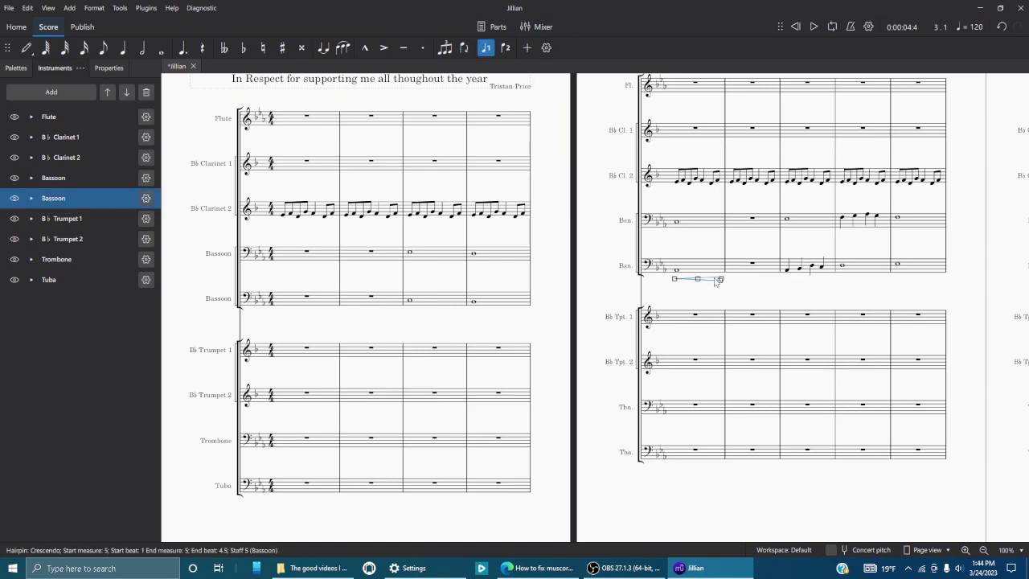
right_click(717, 280)
click(746, 359)
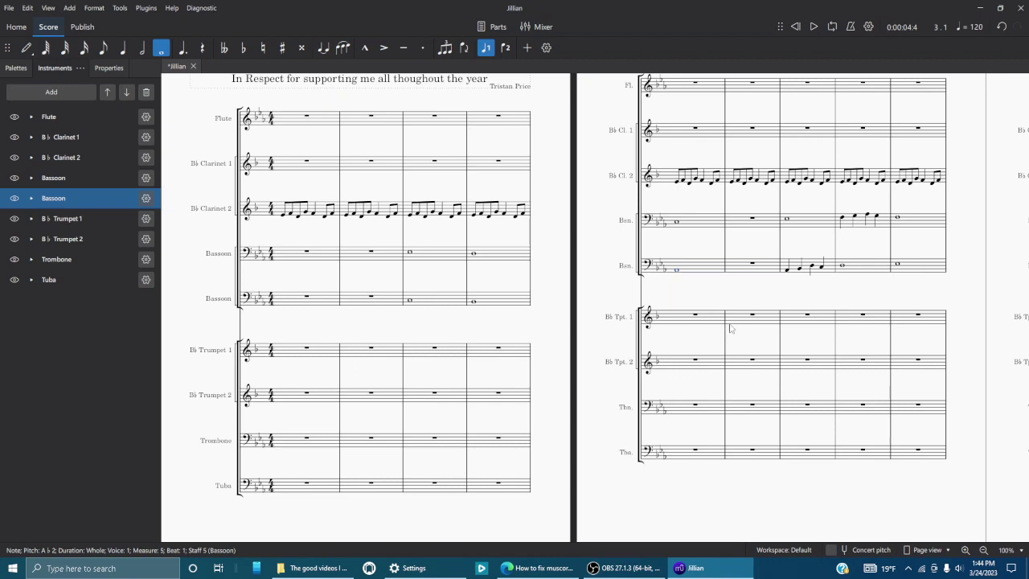
Step: Scroll up and down through Jillian to check the hairpin-free Bassoon staves
scroll(560, 198, up, 2)
scroll(560, 198, up, 1)
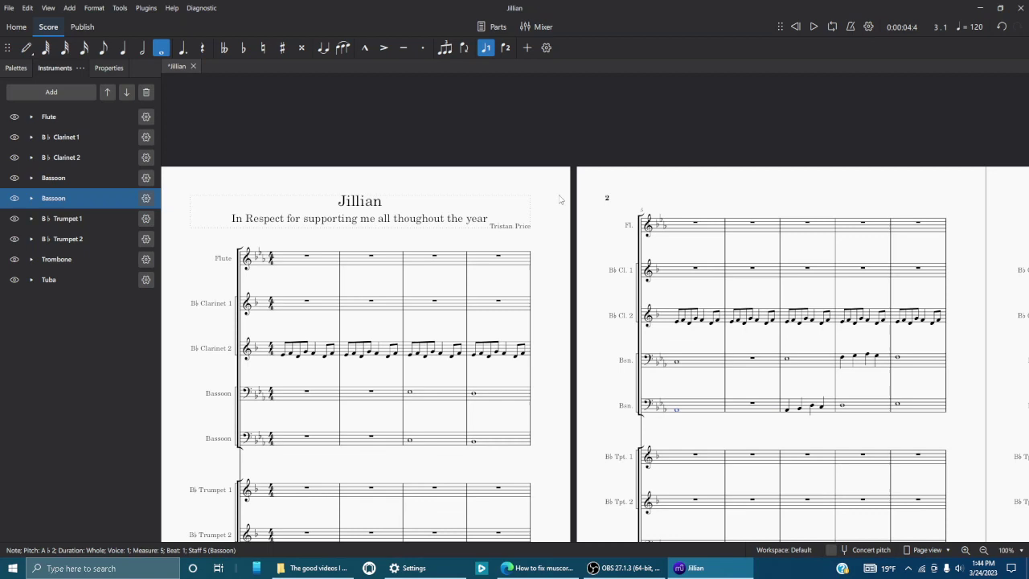
scroll(561, 199, down, 2)
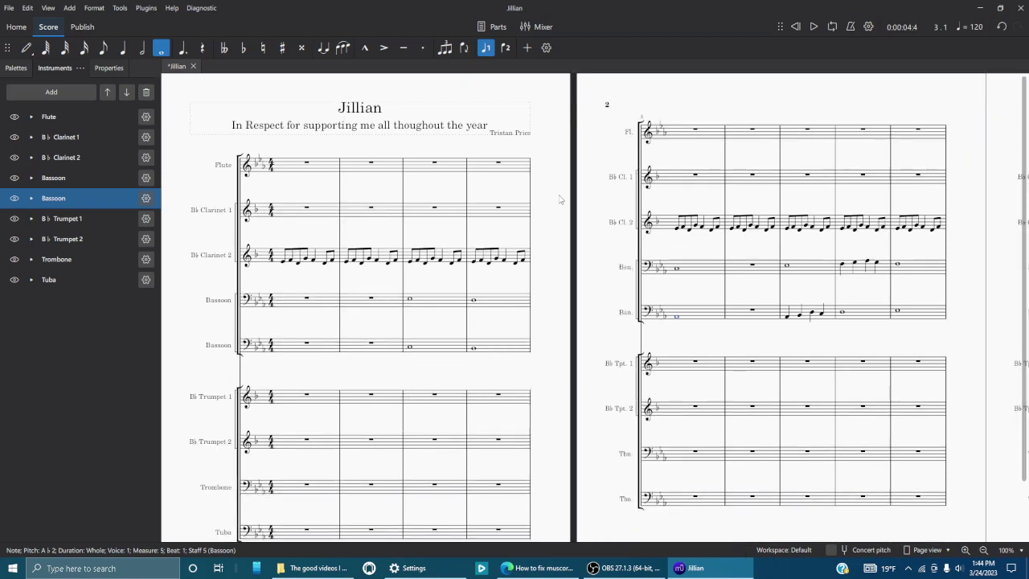
scroll(560, 199, down, 1)
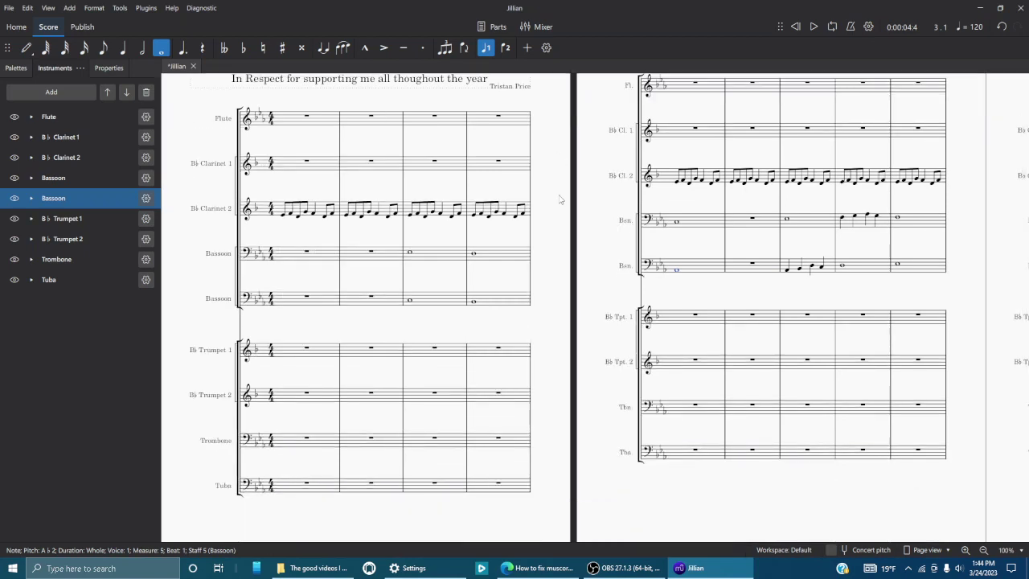
scroll(560, 199, up, 1)
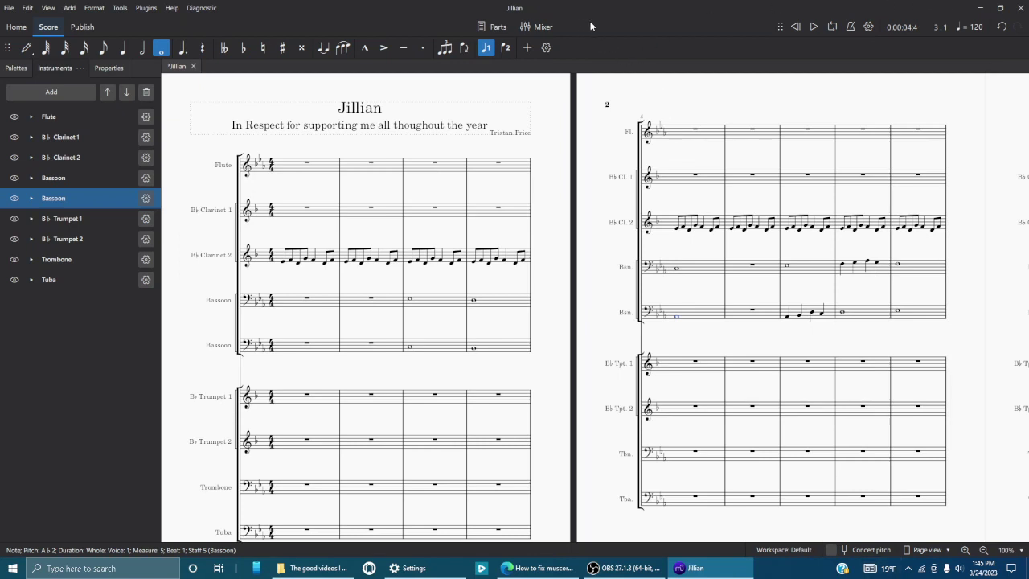
Step: Show the mixer and play Jillian, pausing once and resuming playback
click(537, 26)
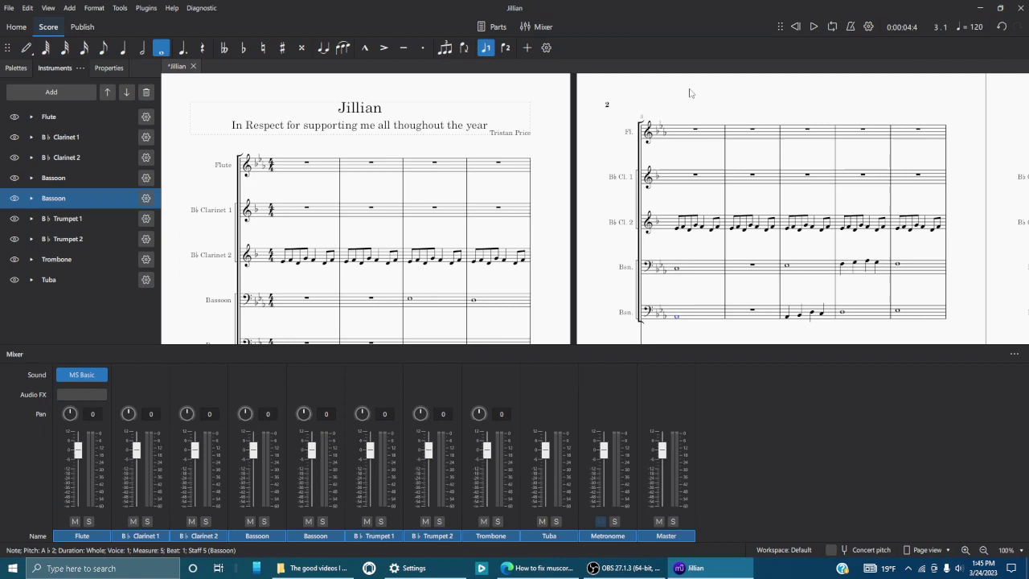
key(space)
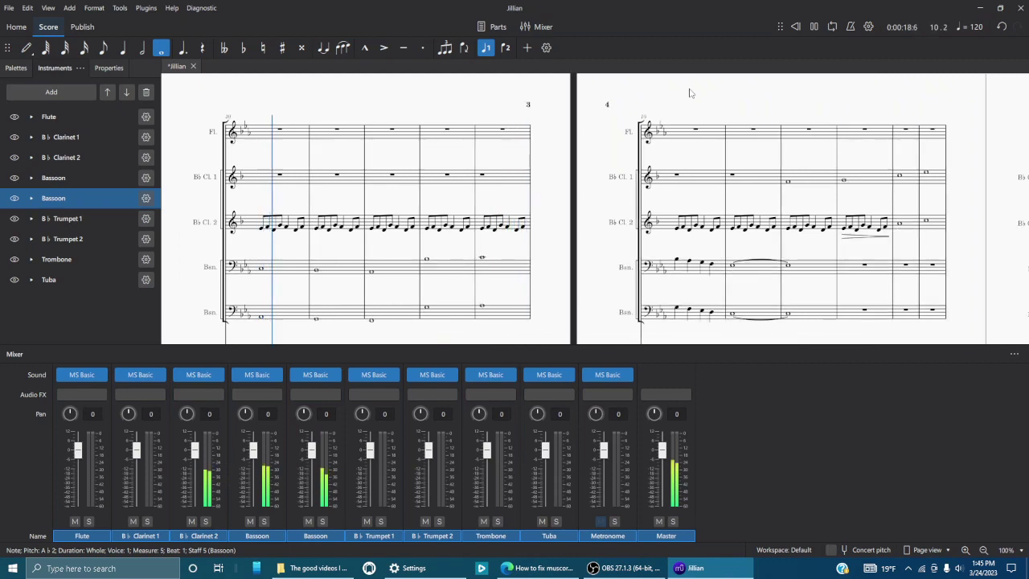
key(space)
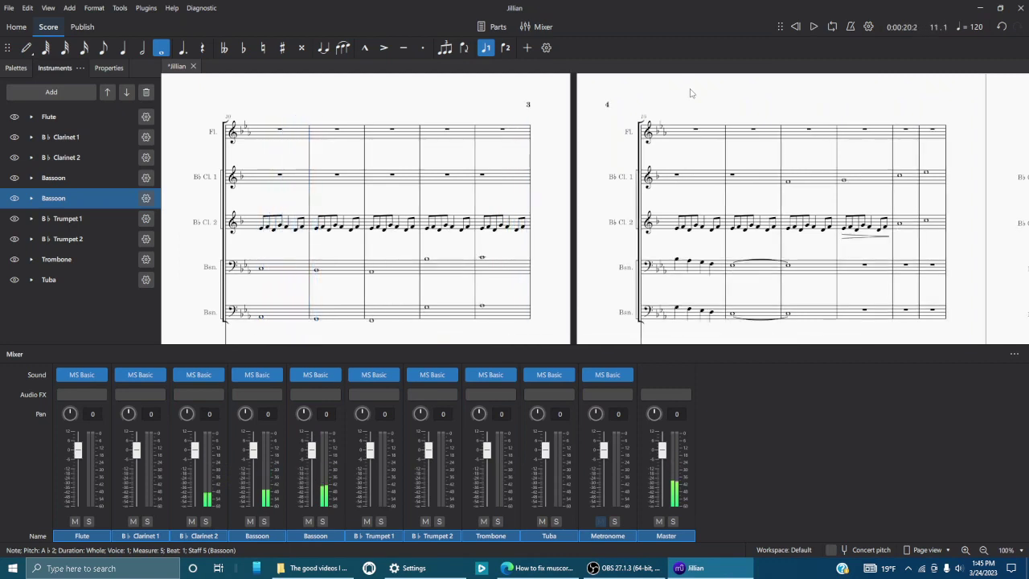
key(space)
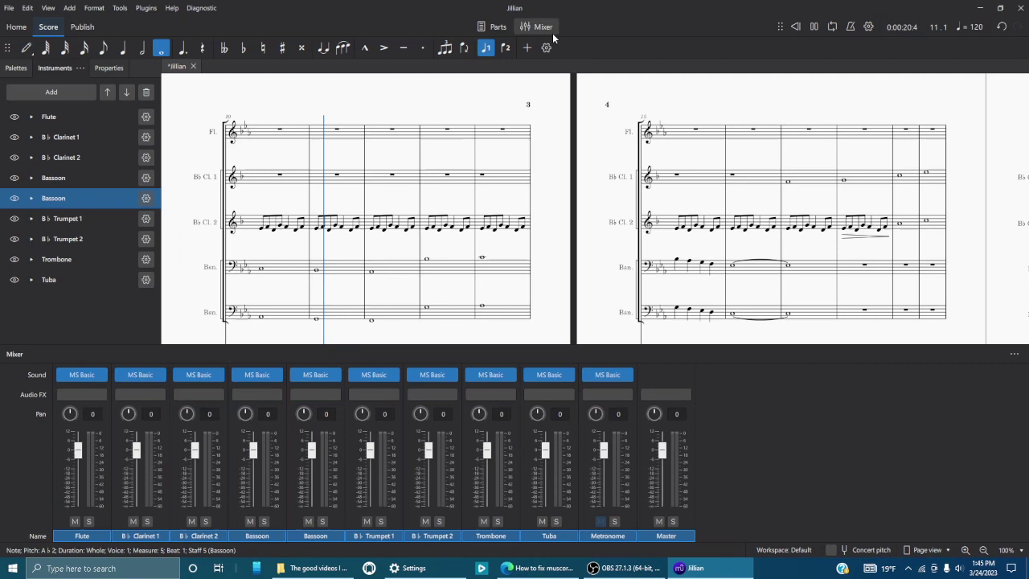
Step: Hide the mixer, stop and restart playback, then reopen the mixer and resume
click(550, 28)
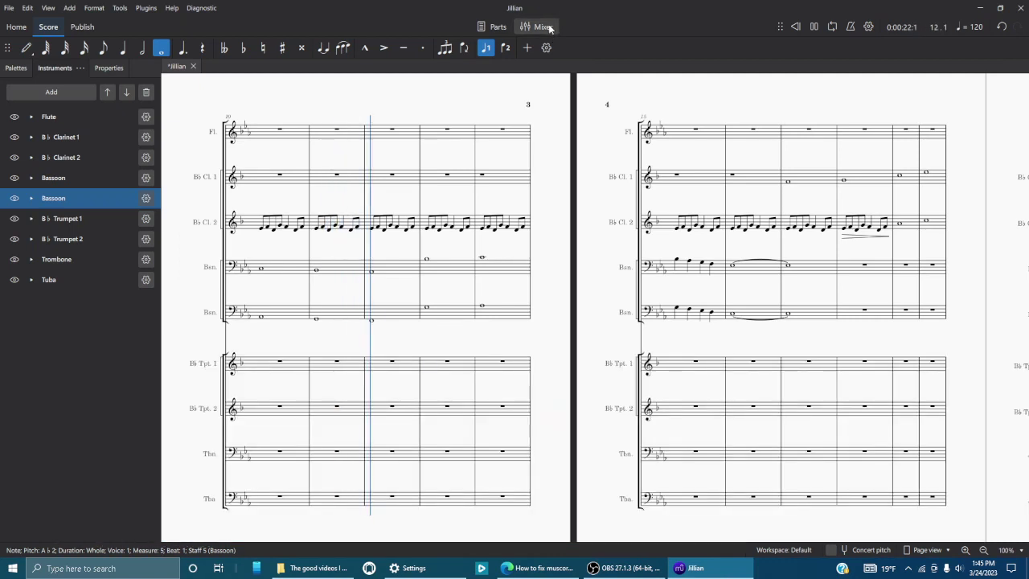
key(space)
key(space)
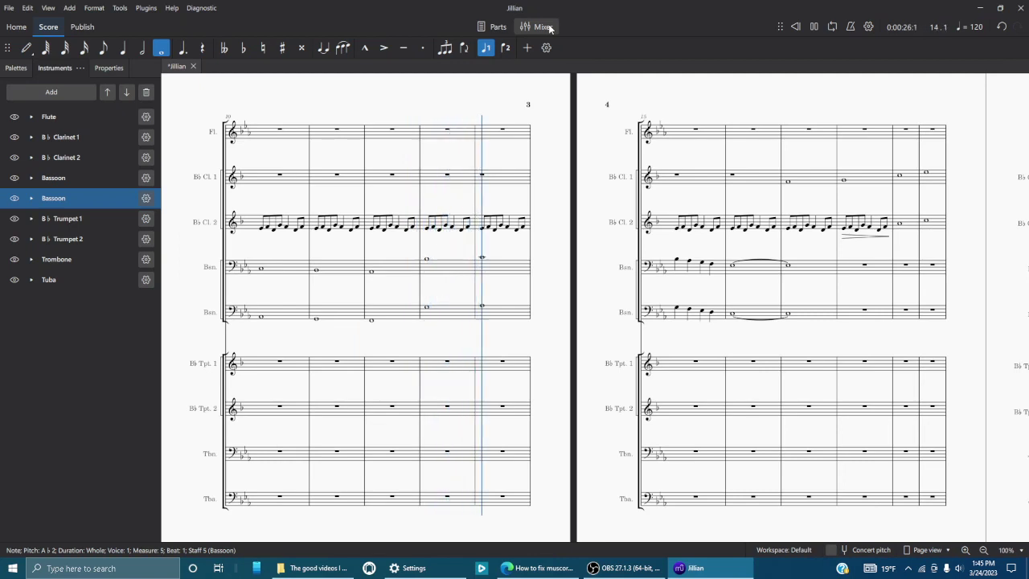
key(space)
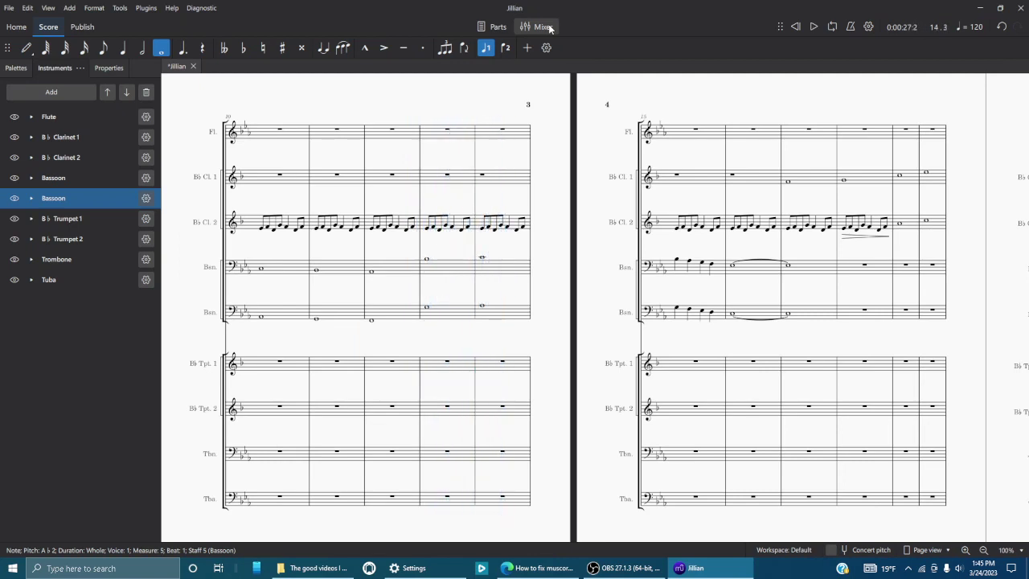
click(541, 27)
key(space)
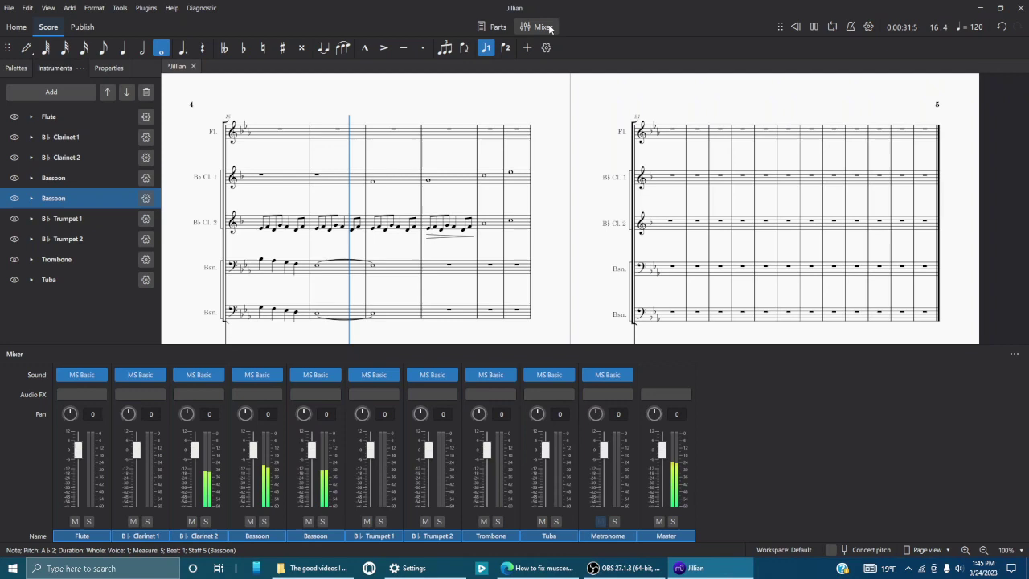
Step: Stop playback at measure 17 and pan to the trumpet, trombone and tuba staves
key(space)
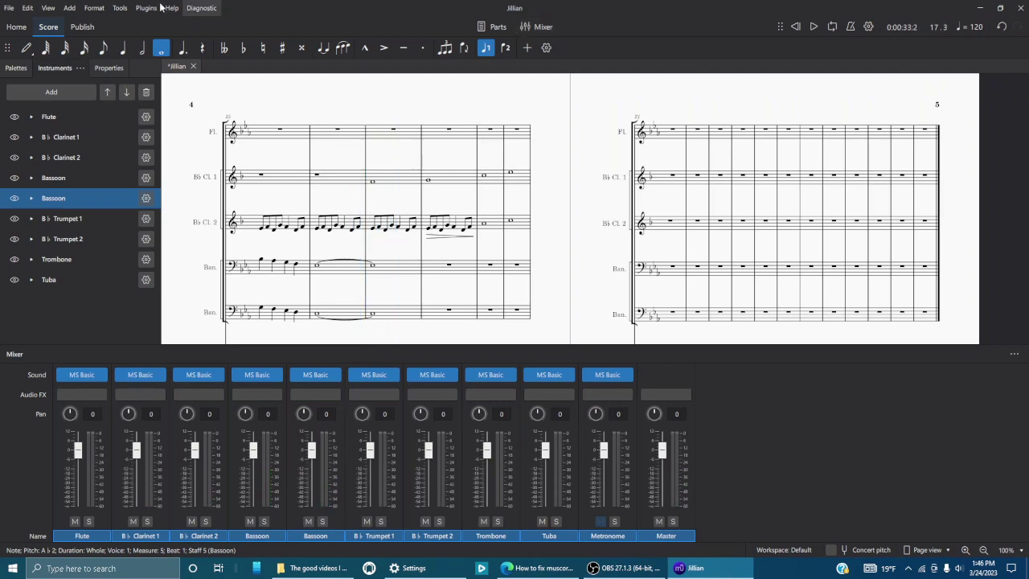
drag(549, 120, 933, 5)
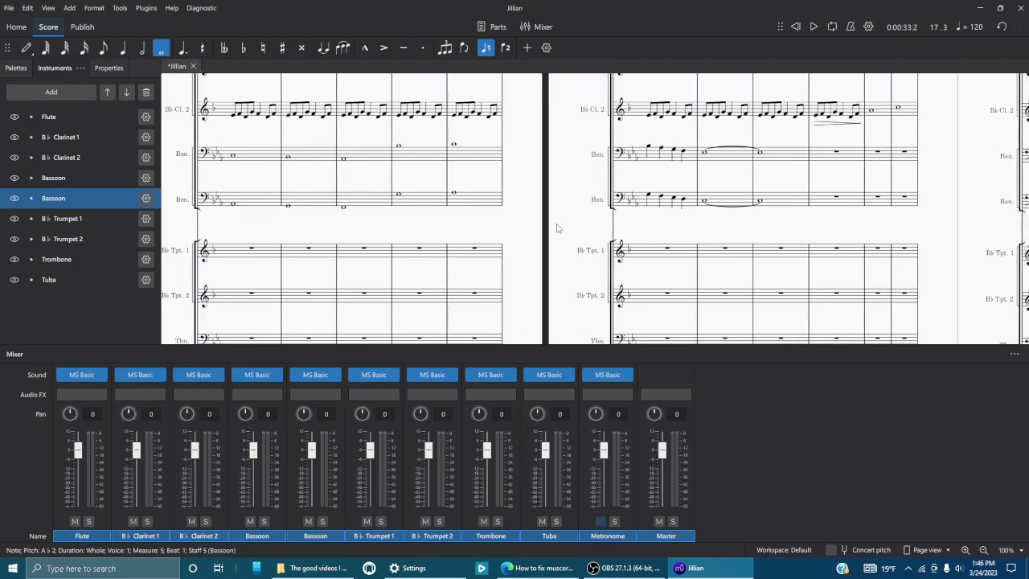
drag(557, 228, 765, 202)
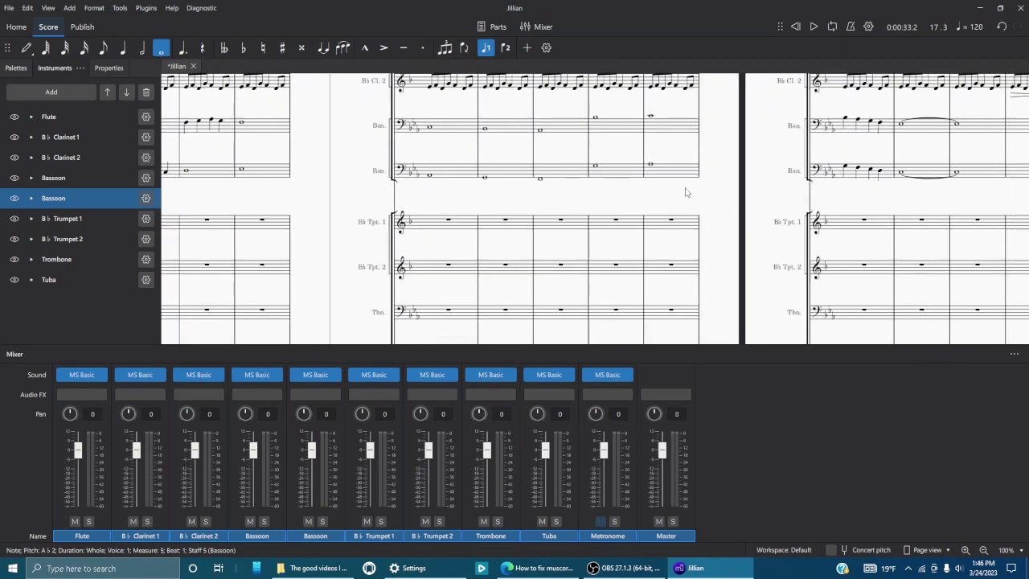
drag(687, 193, 789, 185)
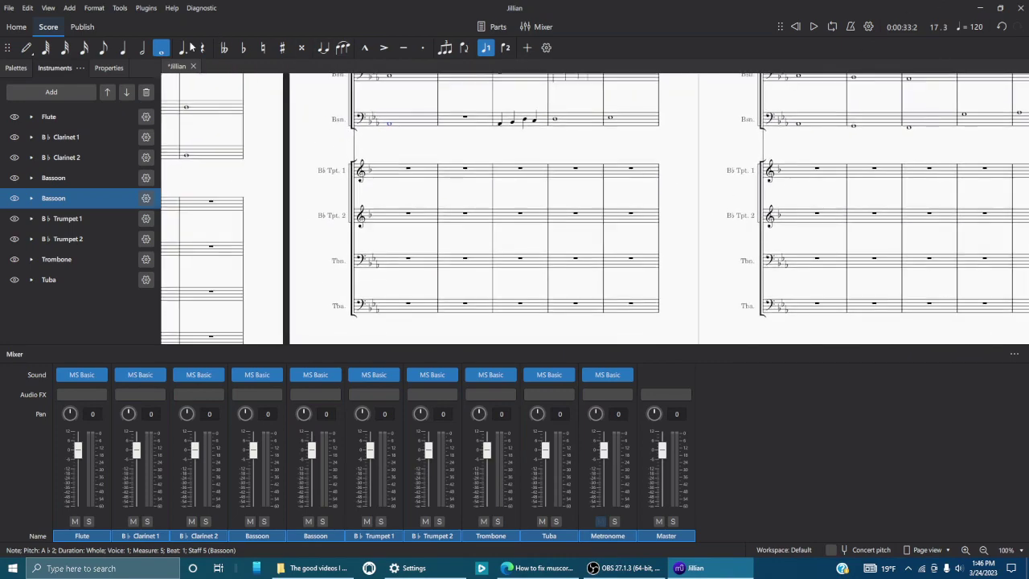
Step: Shorten a Bassoon note to a quarter and split Trumpet 1's measure 9 rest into quarters
click(122, 47)
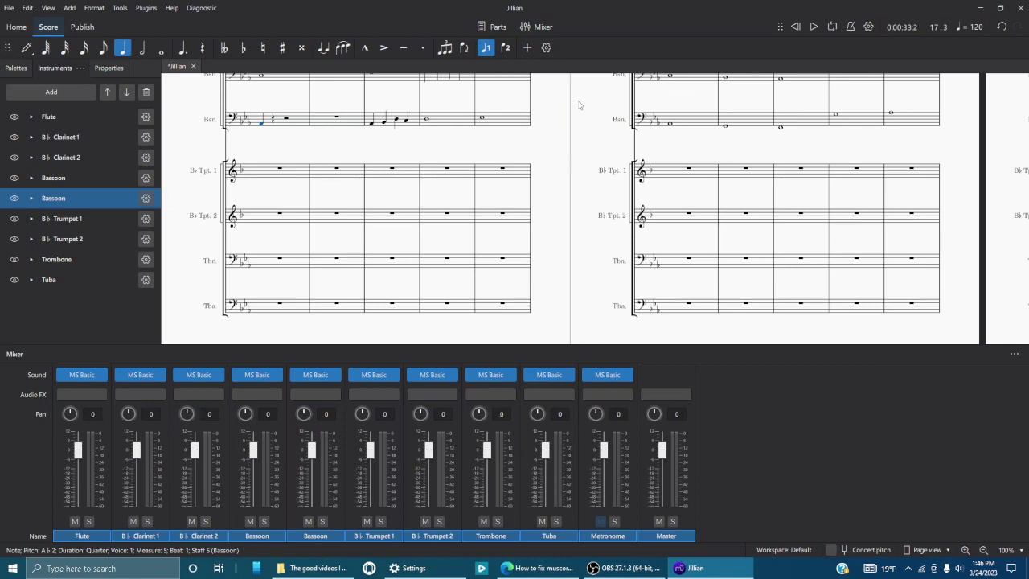
click(502, 168)
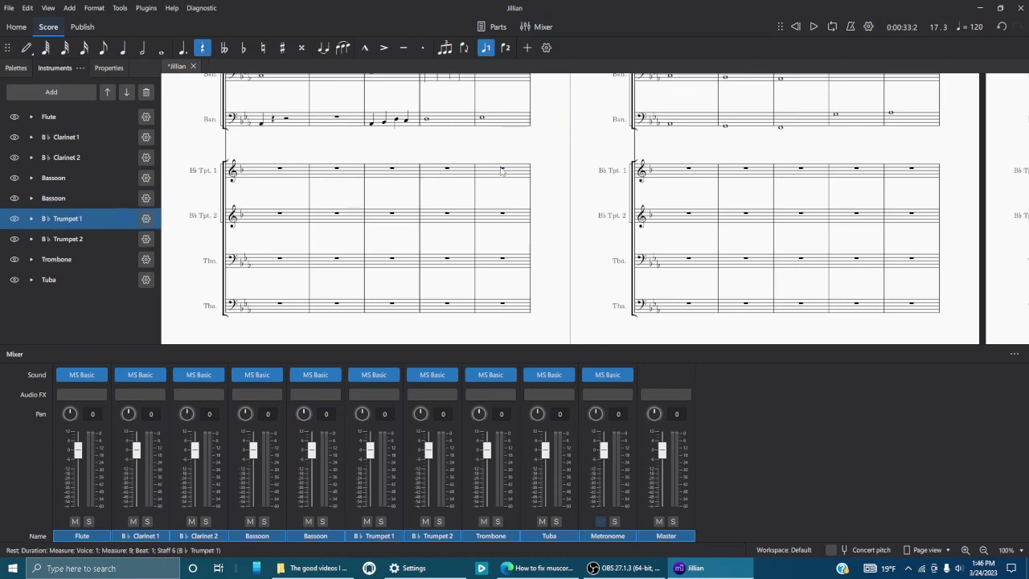
click(123, 48)
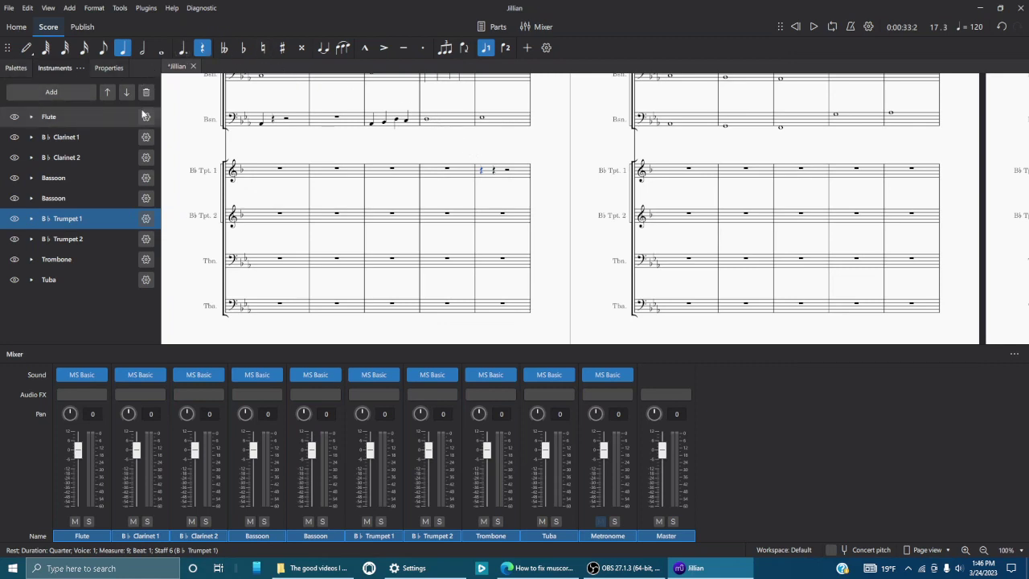
Step: Enter quarter notes in Trumpet 1 measure 9, ending with a G4 on beat 4
click(16, 68)
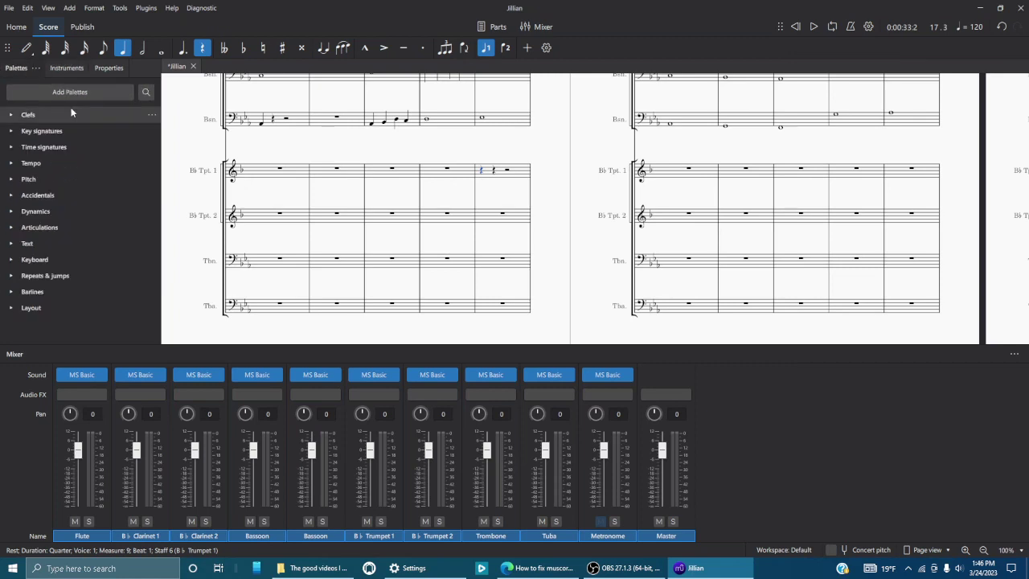
click(26, 48)
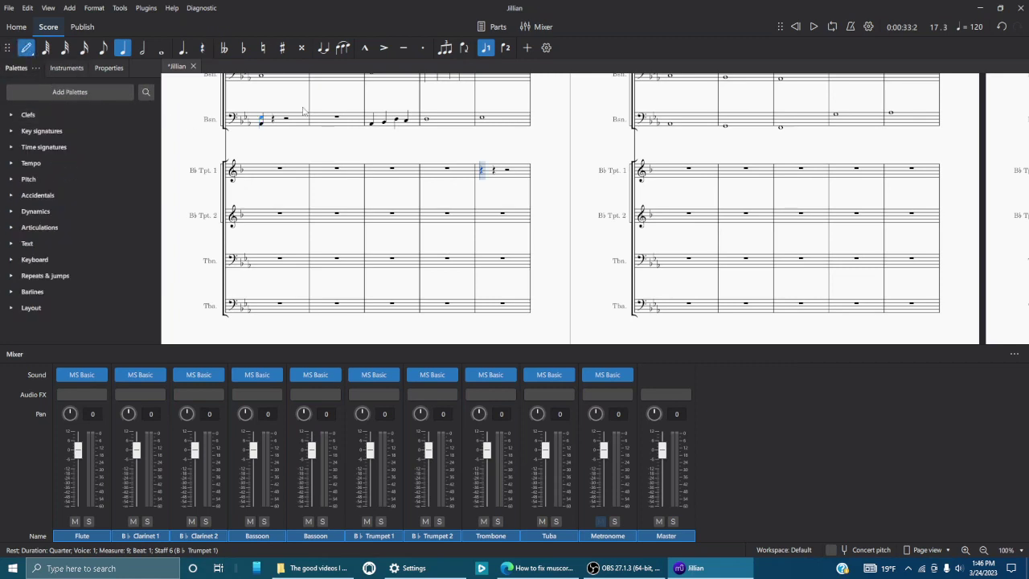
click(507, 171)
click(518, 173)
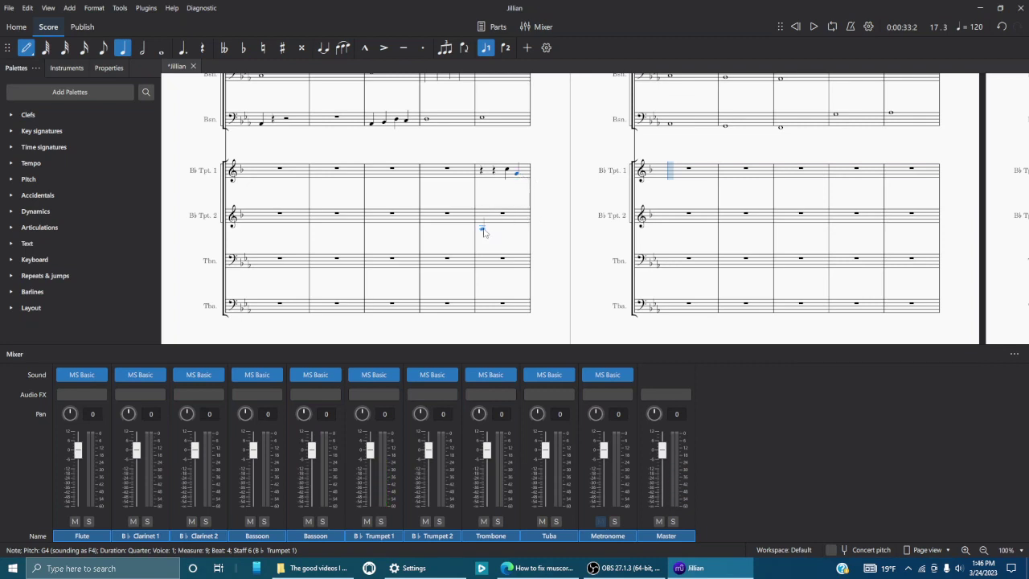
Step: Play back from measure 9, stop at measure 11, and select a Bassoon whole note
key(space)
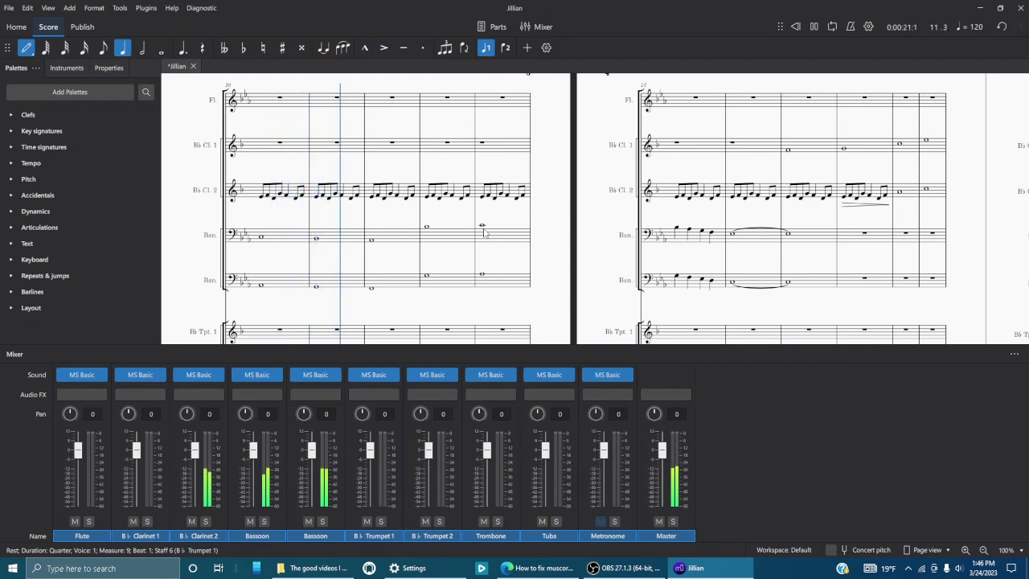
key(space)
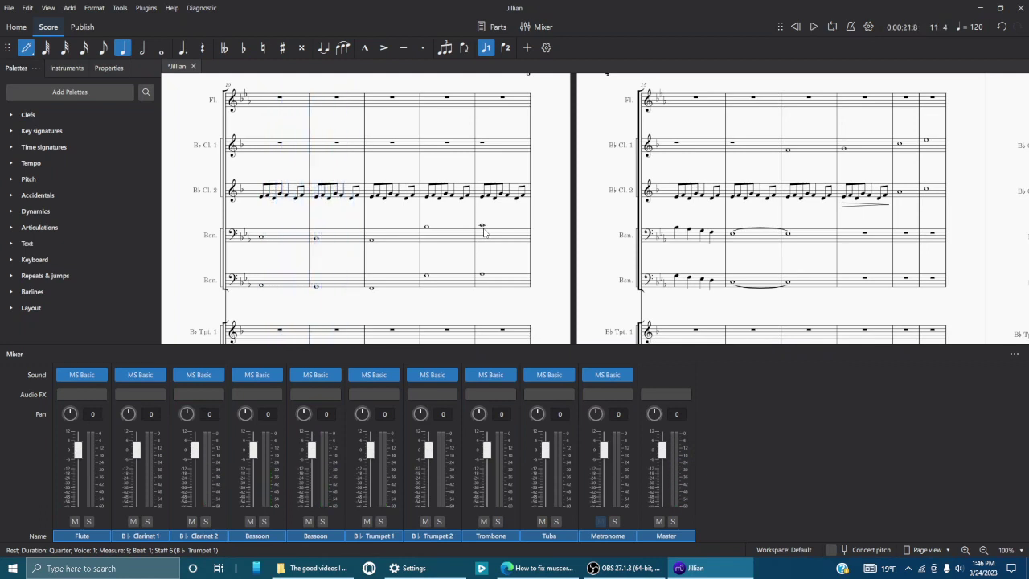
click(483, 230)
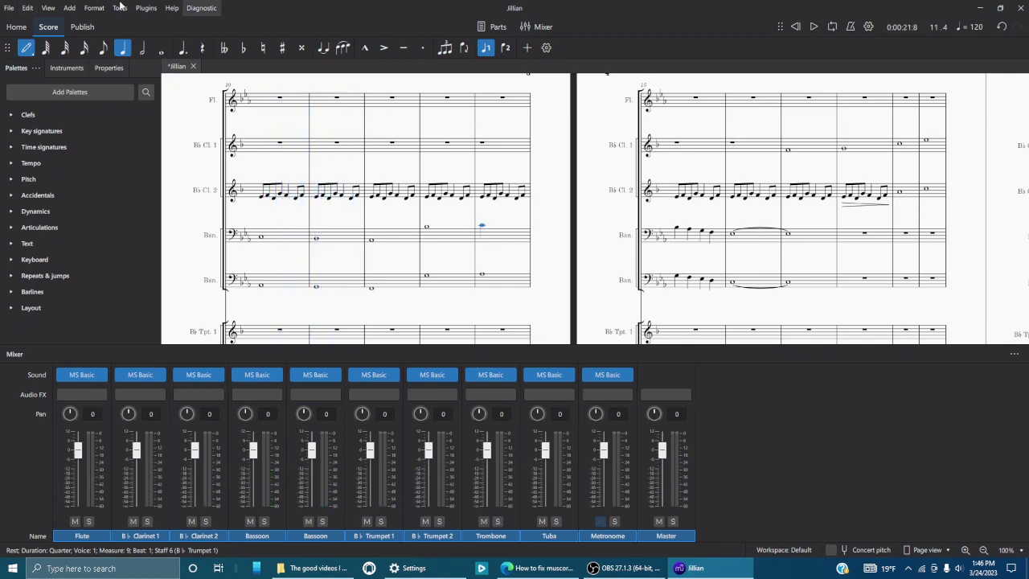
Step: Go to the Home Scores page and pick the A_New_Begining concert version thumbnail
click(14, 27)
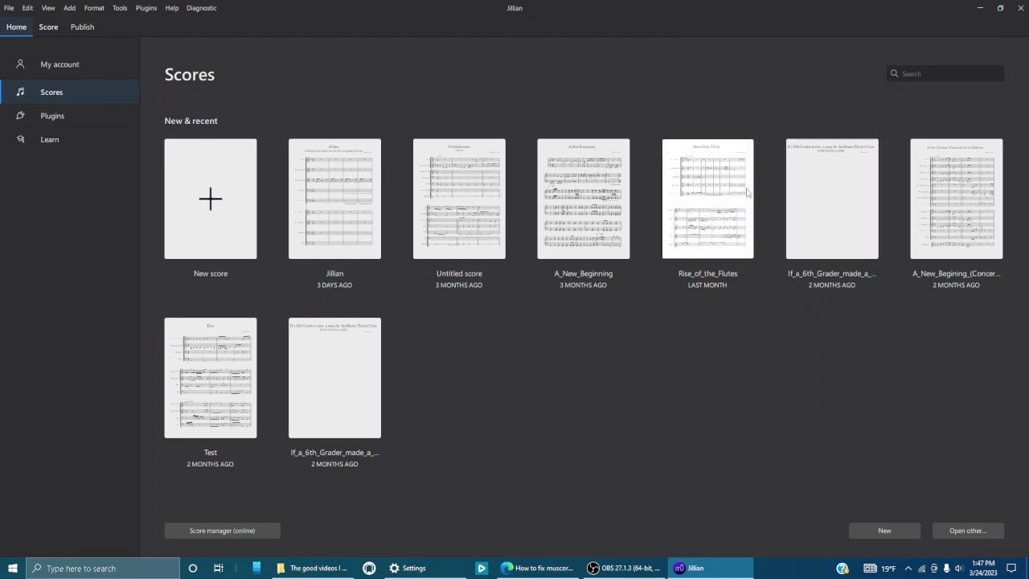
click(992, 182)
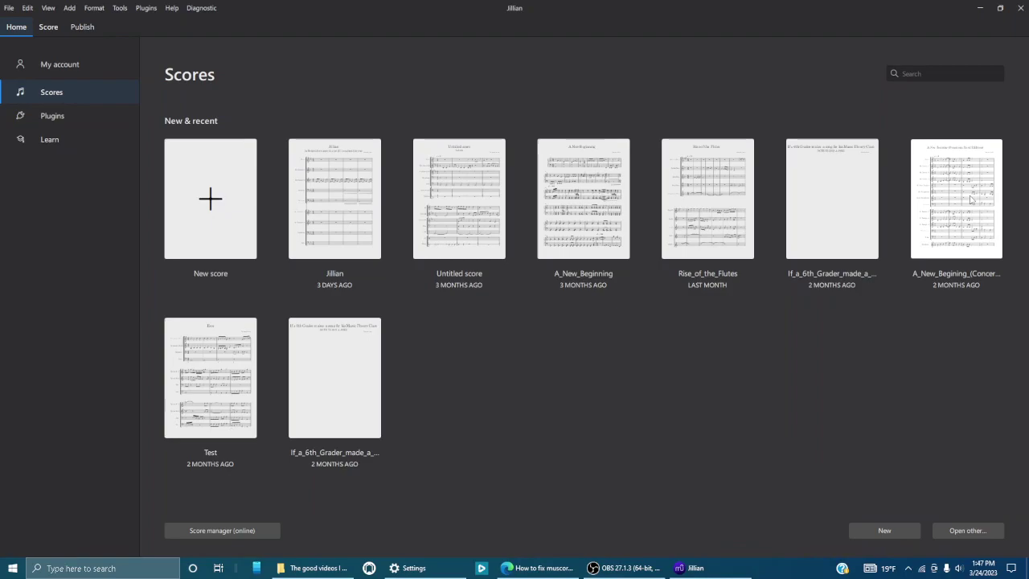
Step: Open A_New_Begining (Concert_Verson) with Open anyway, then hide the mixer panel
click(971, 200)
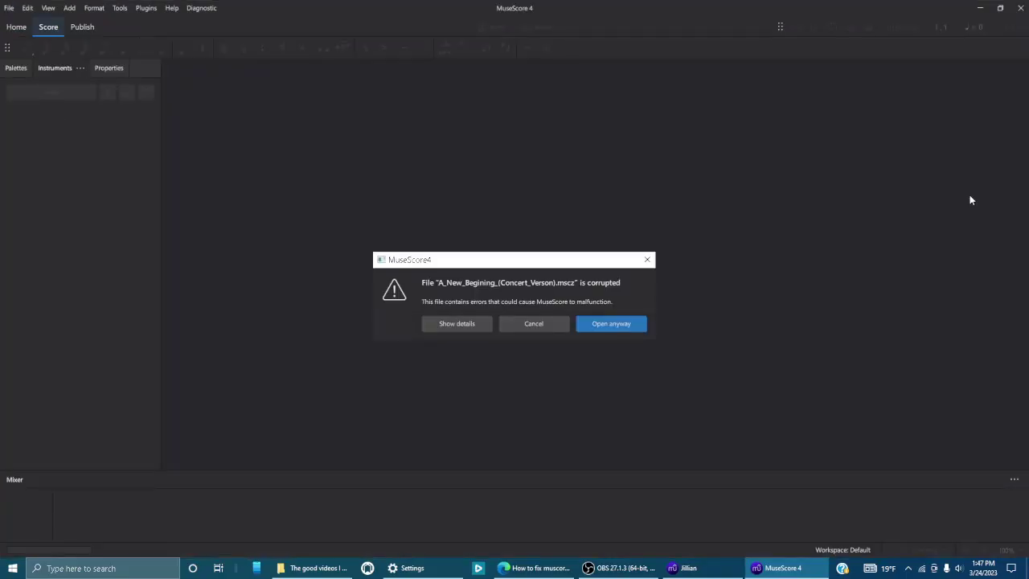
click(613, 322)
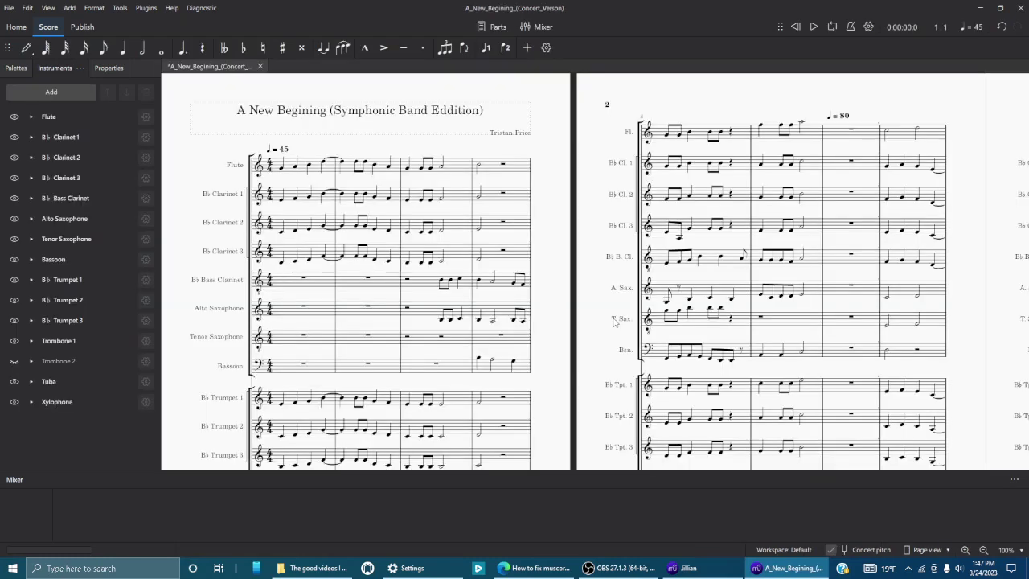
click(537, 26)
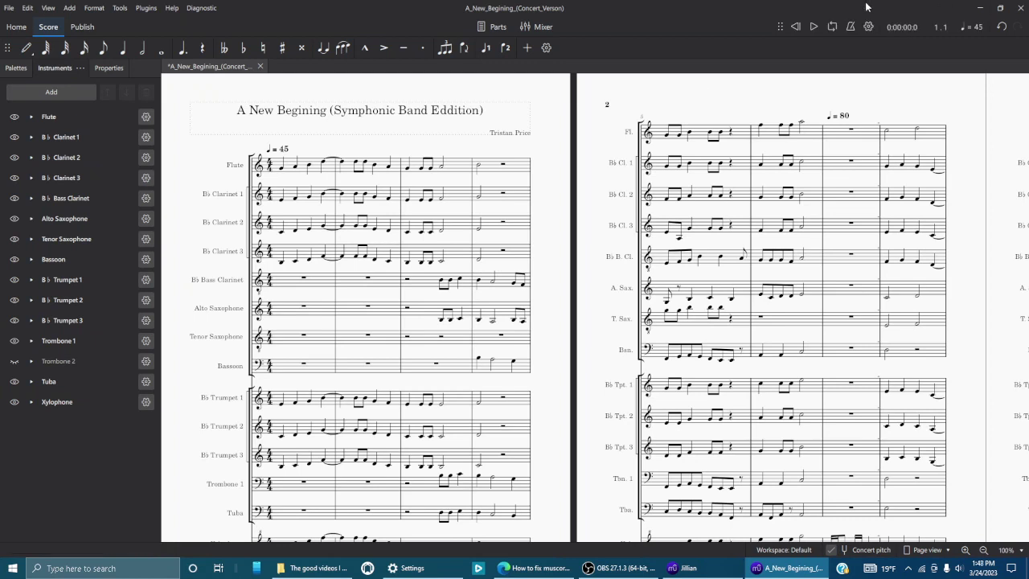
Step: Play A New Begining for about four seconds, stopping at measure 1 beat 4, then show the Mixer panel
key(space)
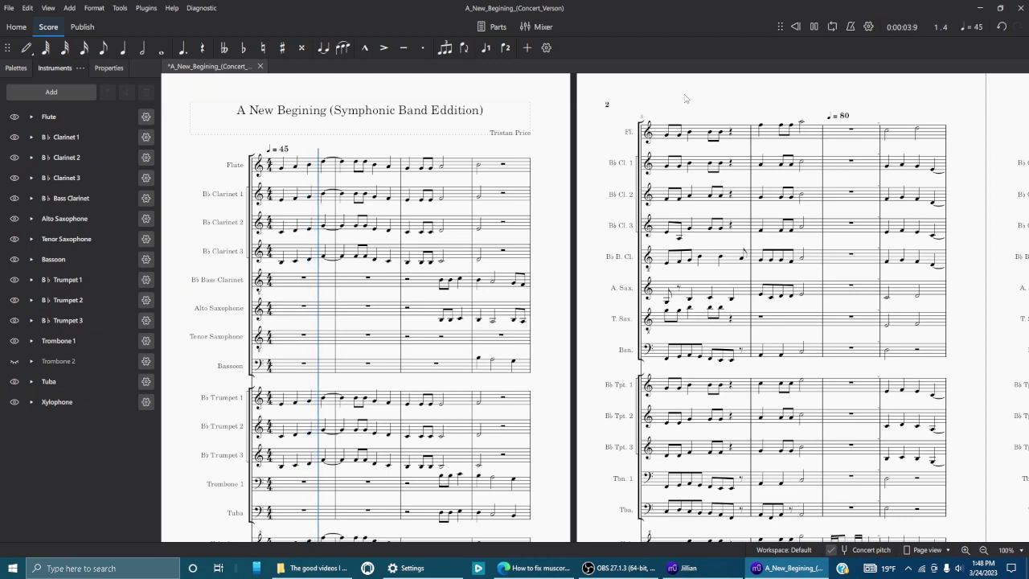
key(space)
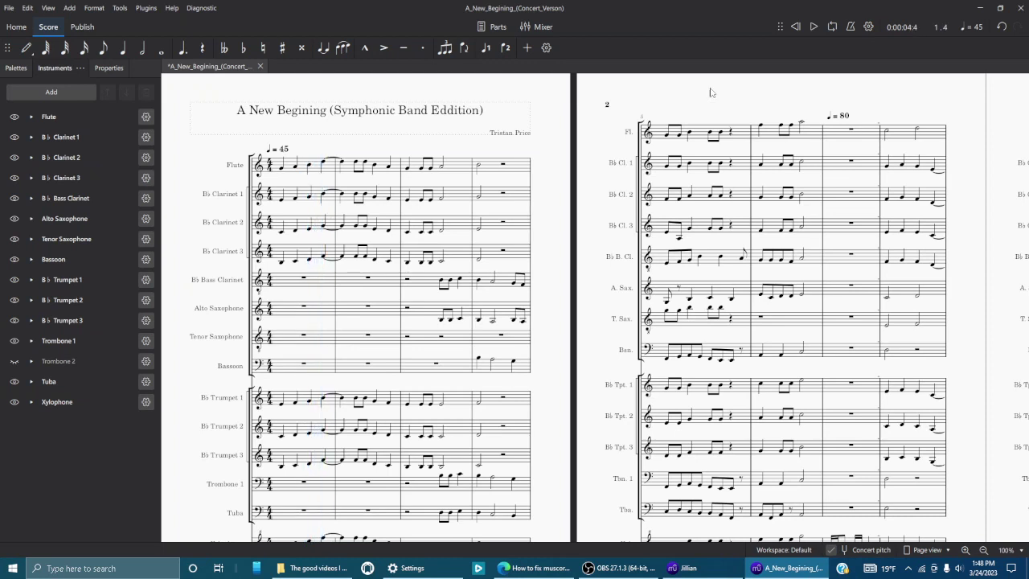
click(543, 29)
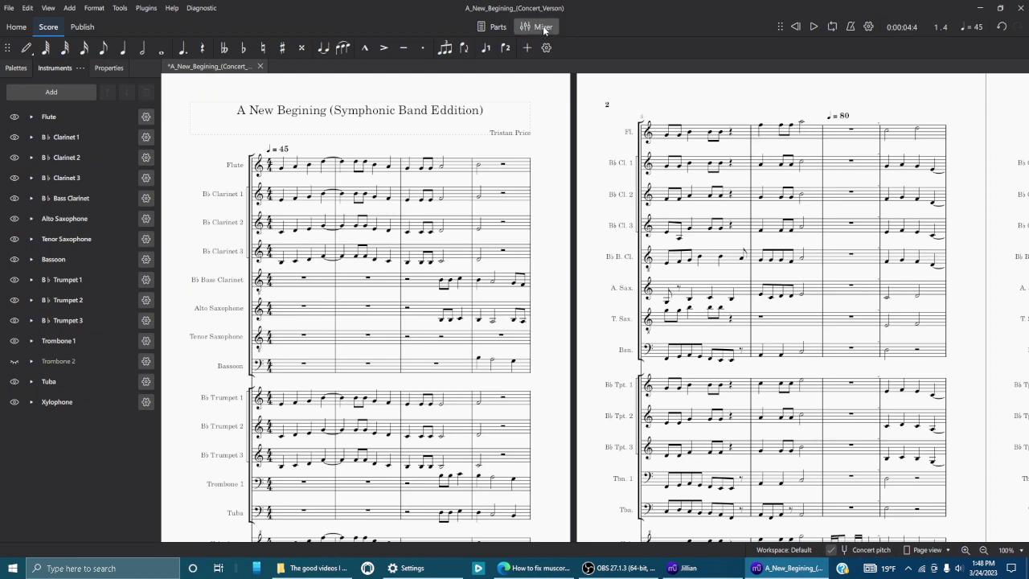
Step: Resume playback with the Mixer levels visible and stop at measure 3, beat 4
key(space)
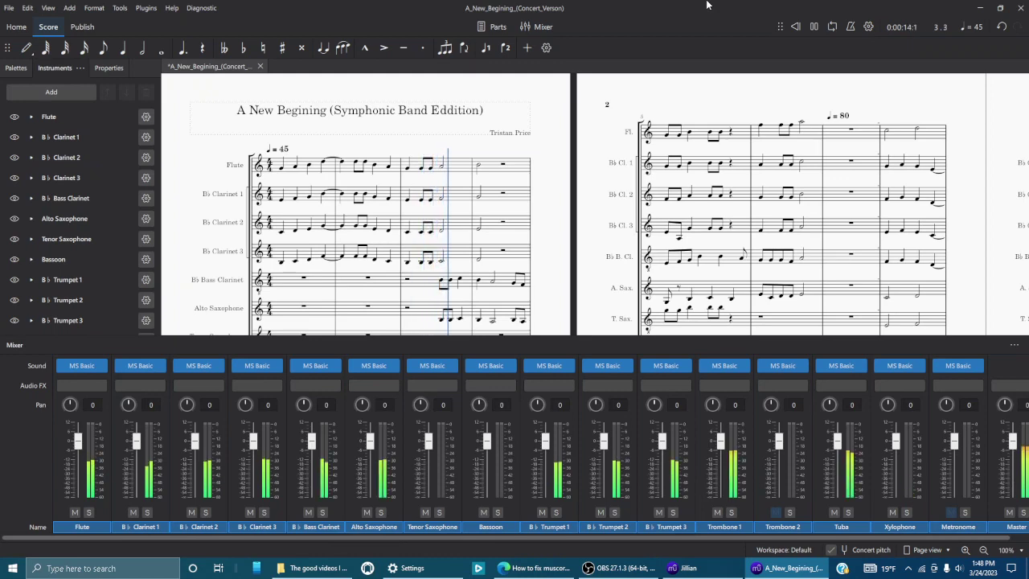
key(space)
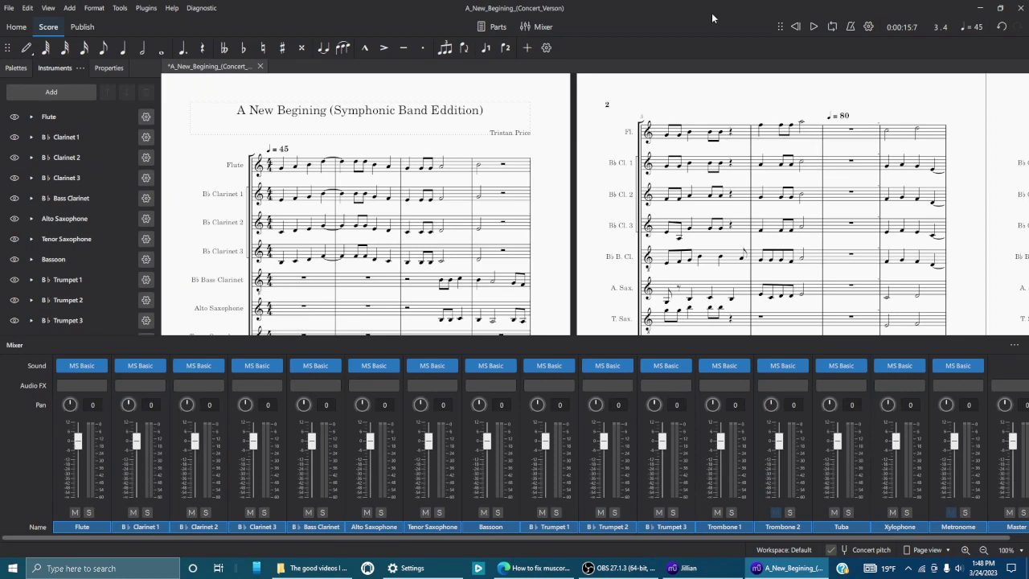
Step: Leave the A_New_Begining score for the Home recent-scores page, then switch to OBS Studio
click(16, 27)
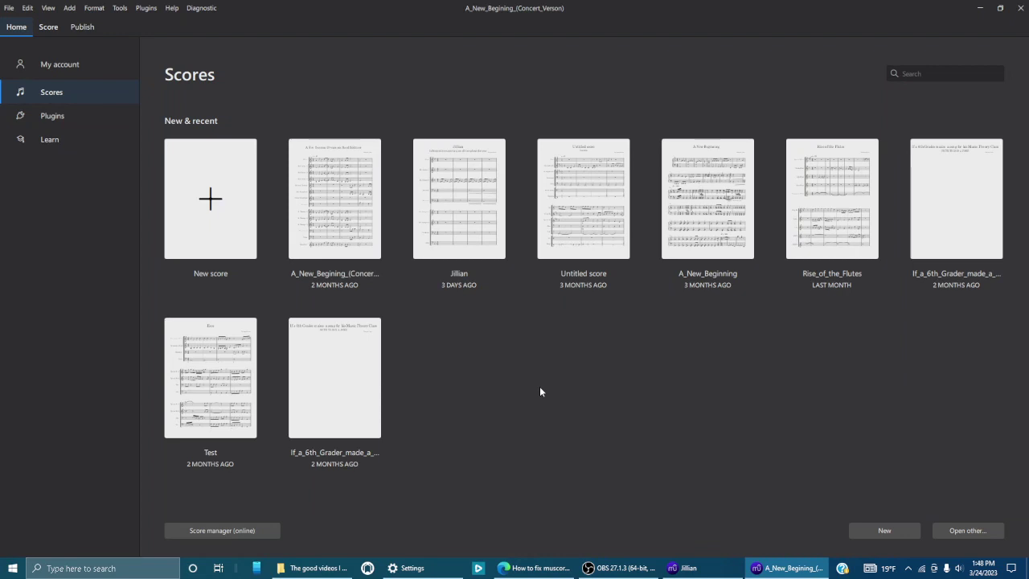
click(619, 568)
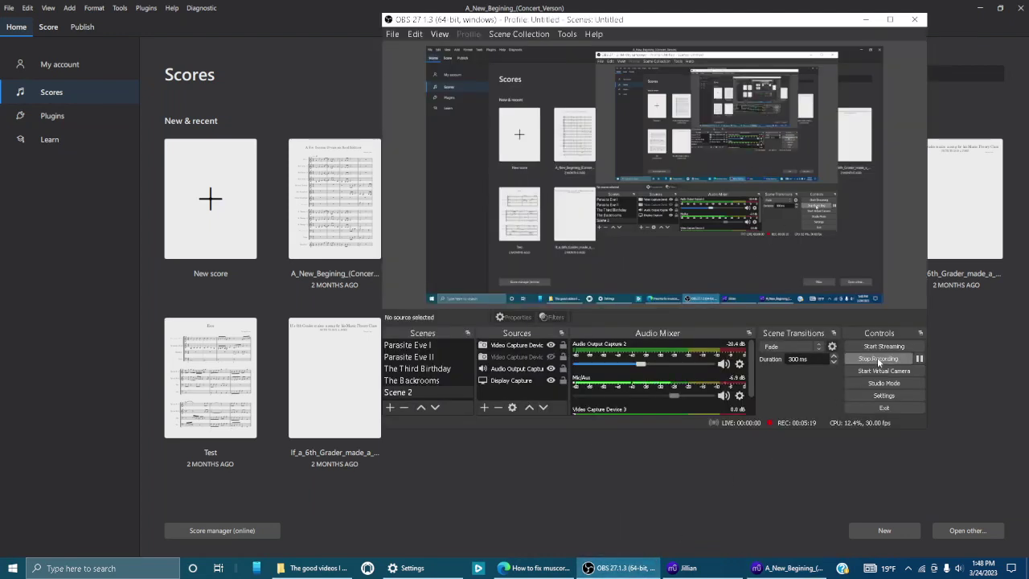